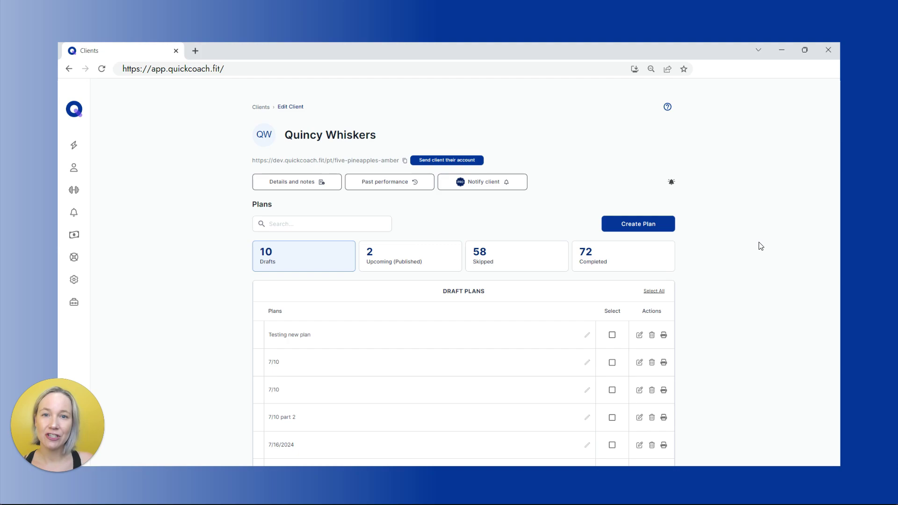
- Launch the Send Notification dialog from the client's page via Notify client
left_click(807, 263)
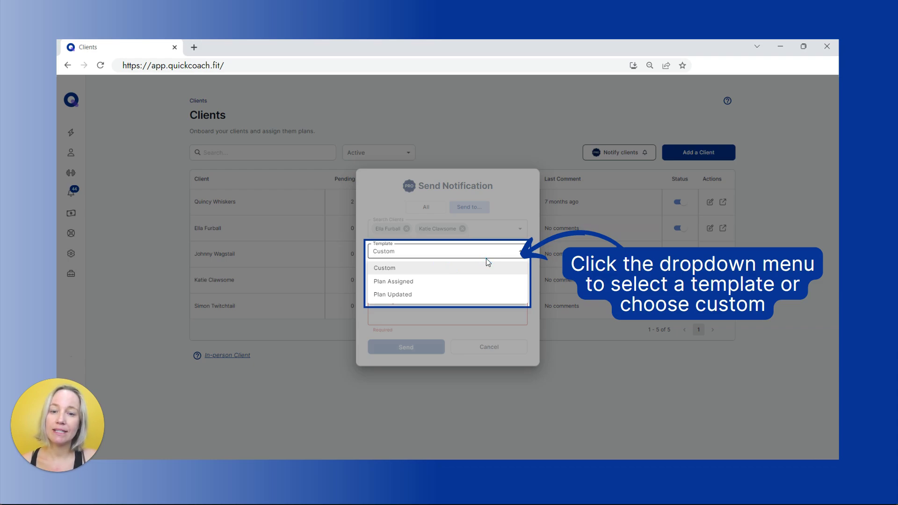
- Switch the notification to the Custom template for the rest reminder
left_click(484, 269)
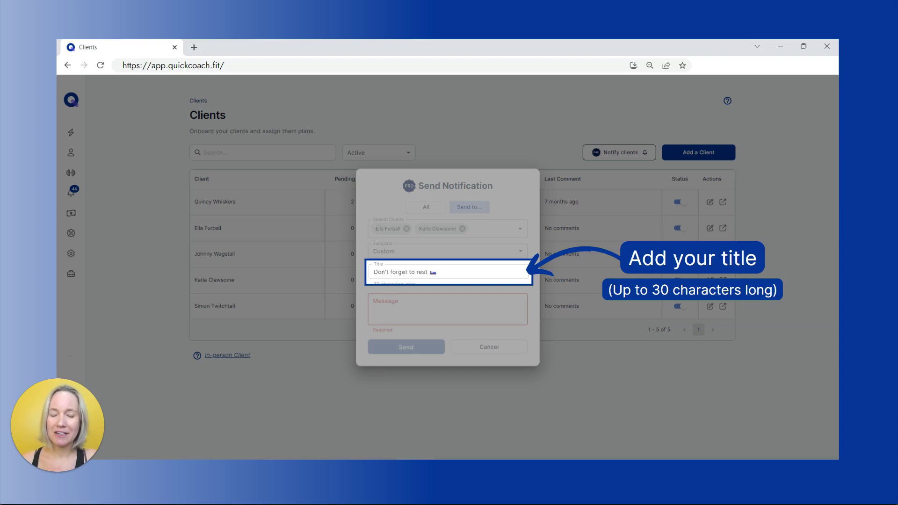
left_click(526, 295)
type("To reach your goals, you need rest. Find a sunny spot and sprawl out. ☀")
- Send the rest reminder to Ella Furball and Katie Clawsome
left_click(847, 276)
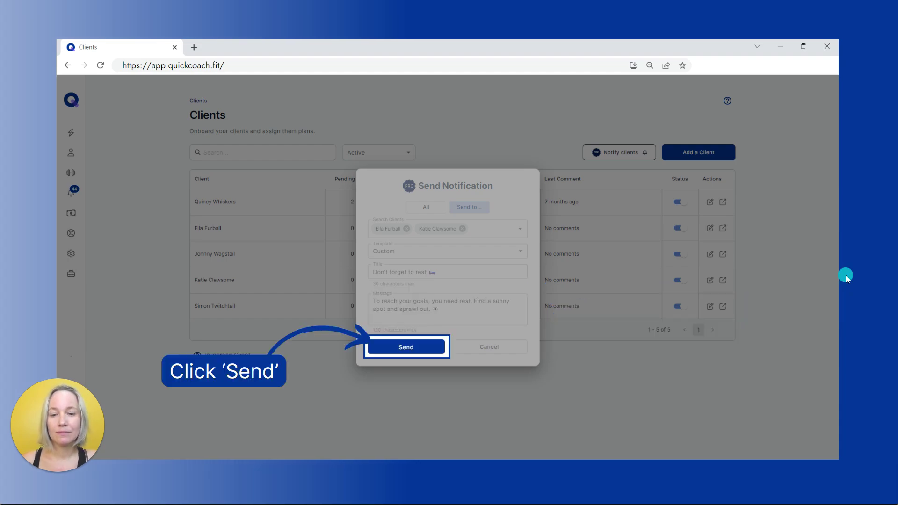